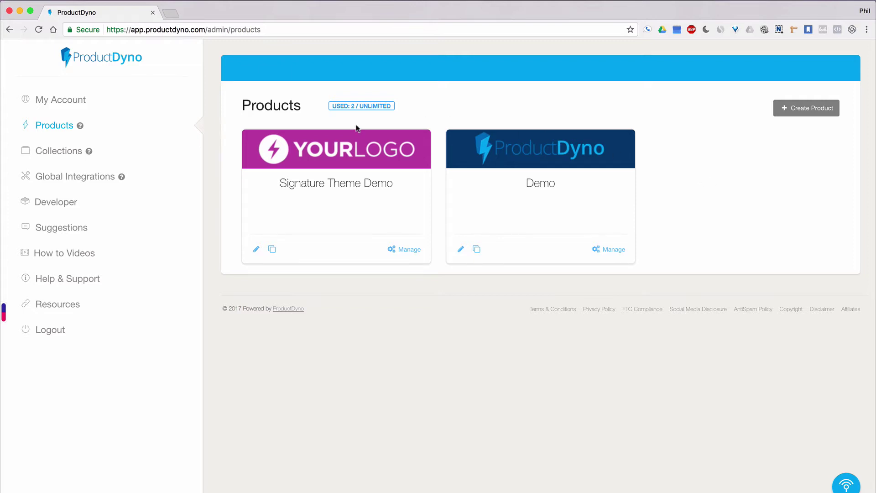
Check the connected payment processors under Global Integrations, then open the Demo product's Payment Gateways page.
click(78, 180)
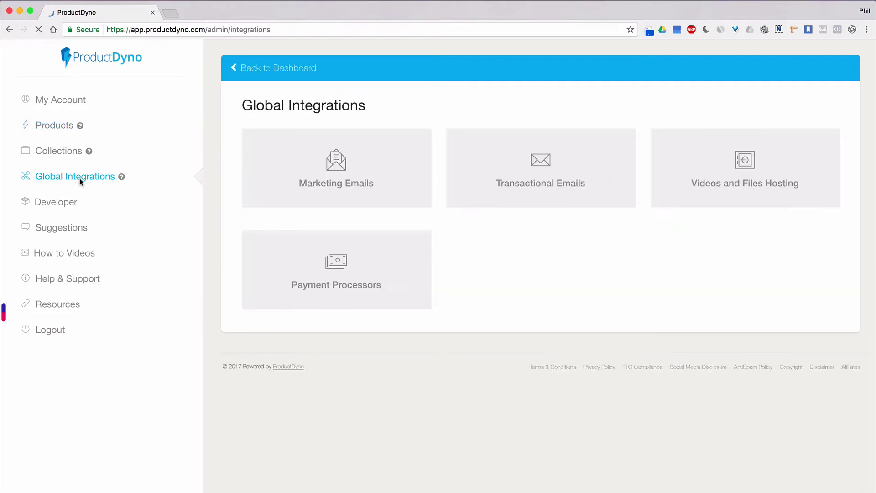
click(339, 278)
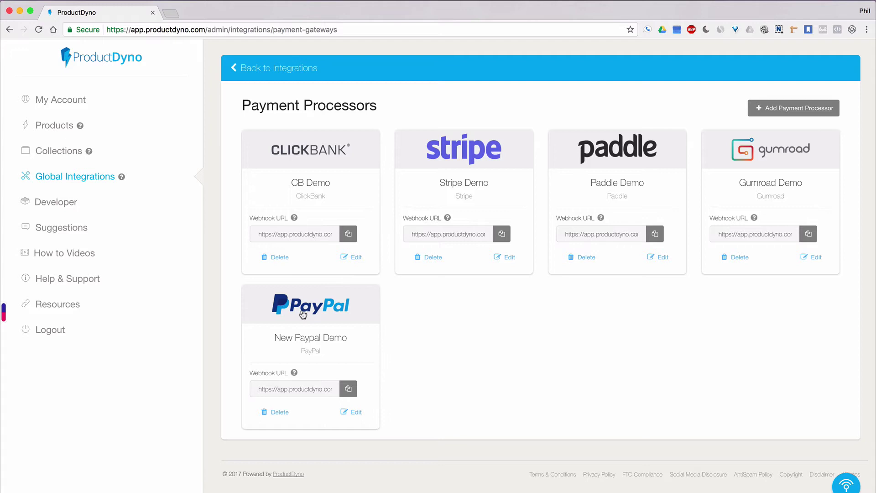
click(56, 128)
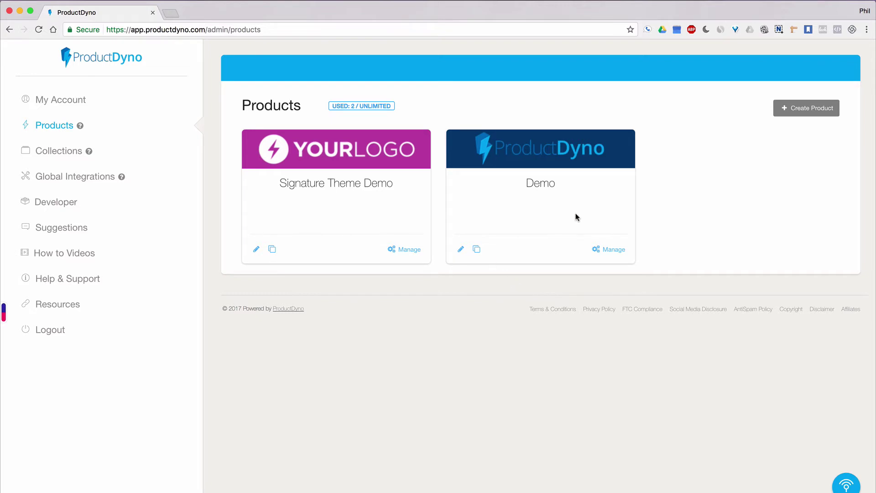
click(612, 258)
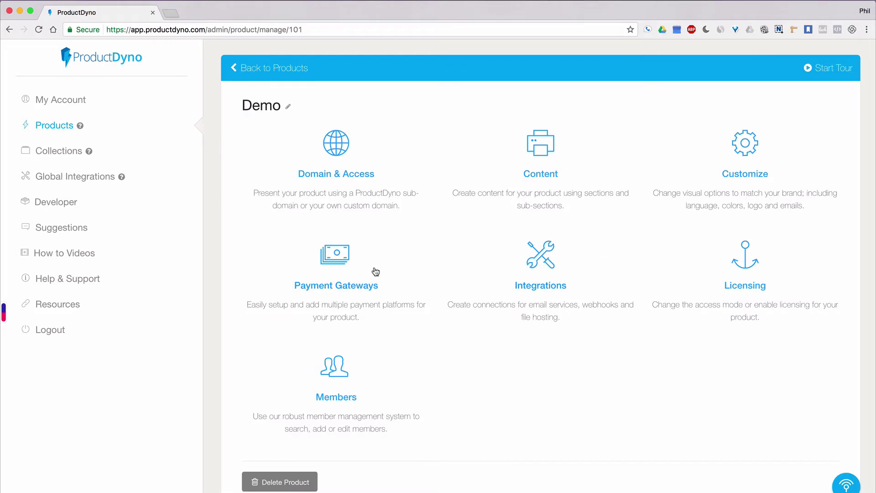
click(330, 293)
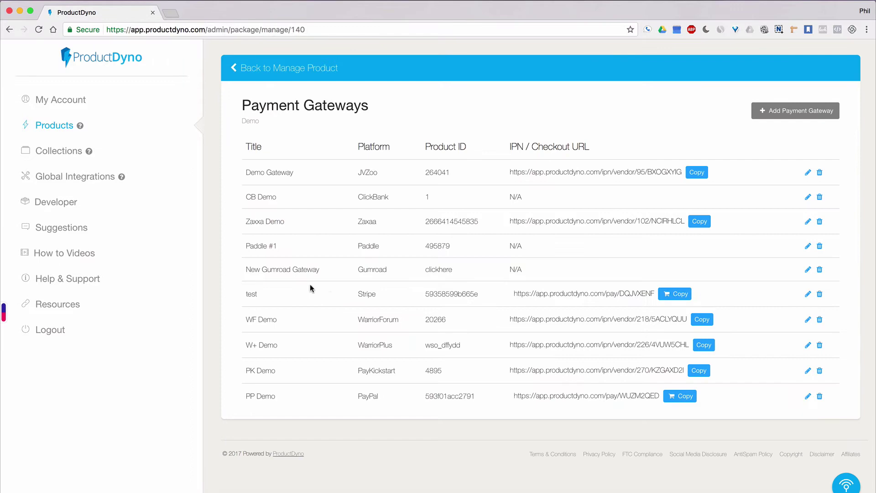
Add a new payment gateway titled 'PP Sub Demo' with PayPal as its platform.
click(795, 115)
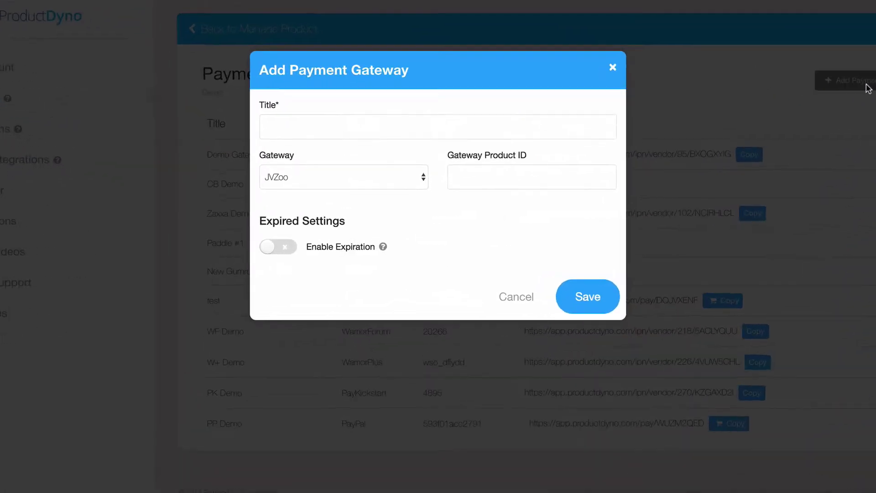
click(332, 100)
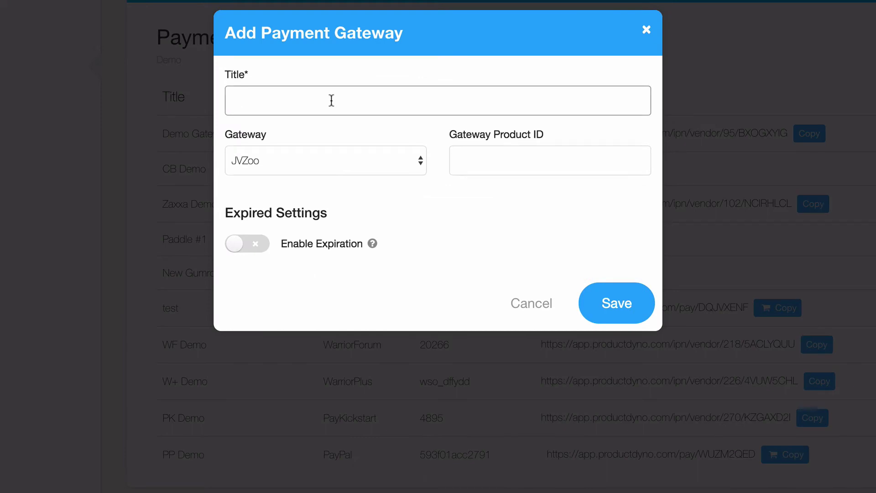
text(PP )
text(Sub Demo)
click(354, 163)
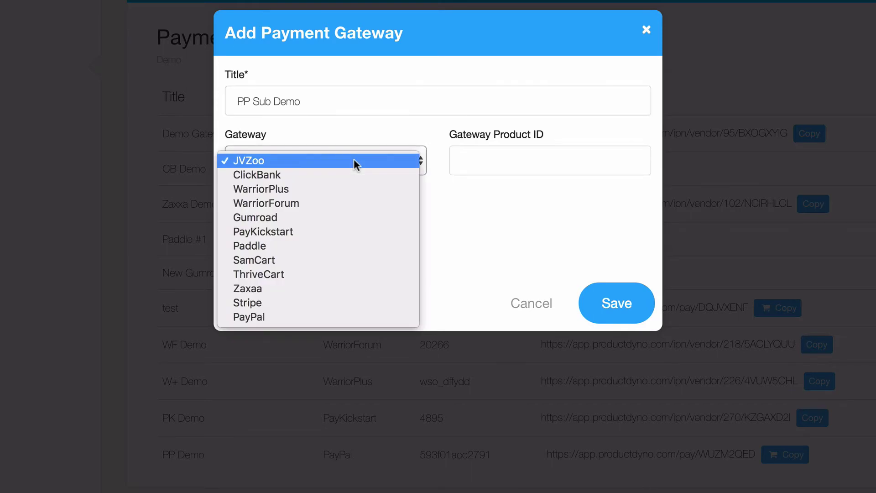
click(333, 315)
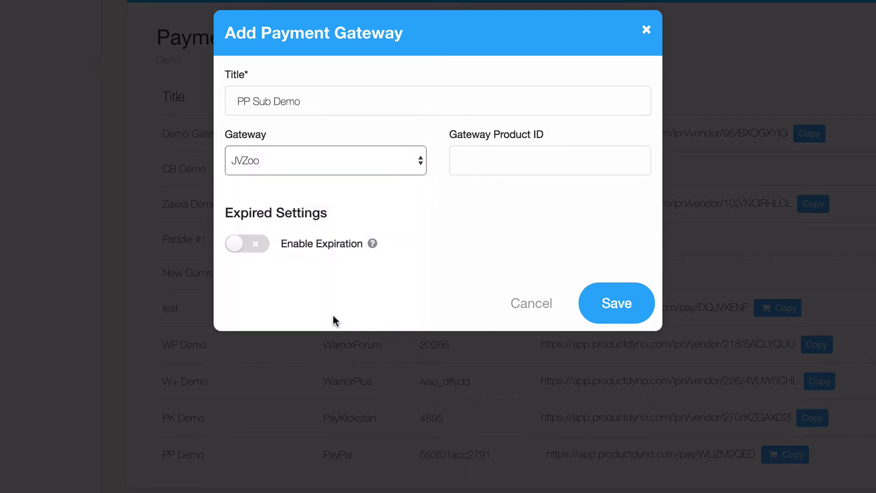
click(287, 226)
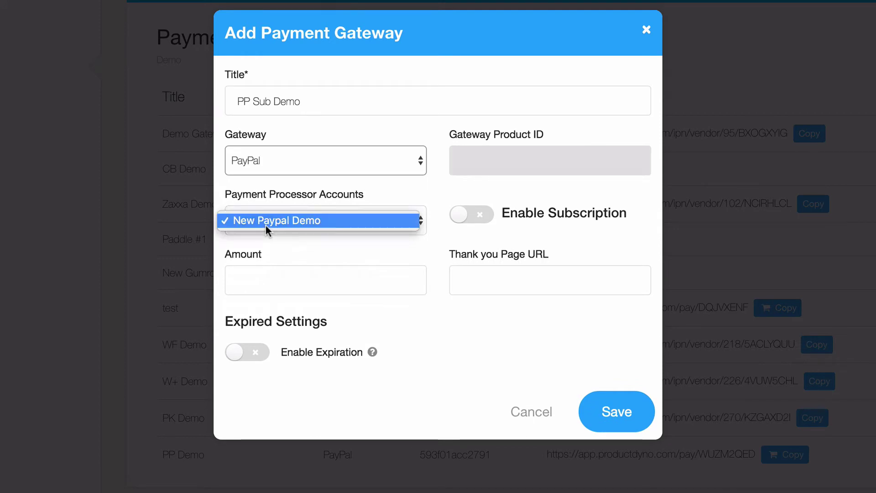
click(287, 227)
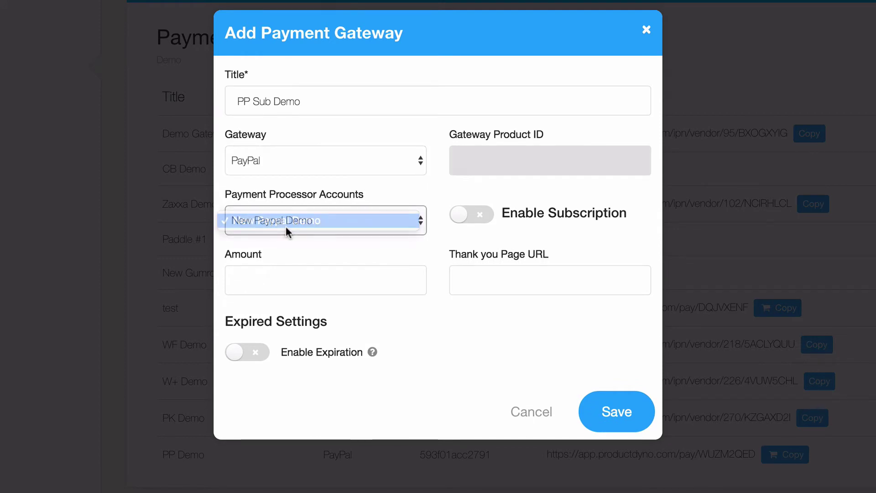
click(466, 221)
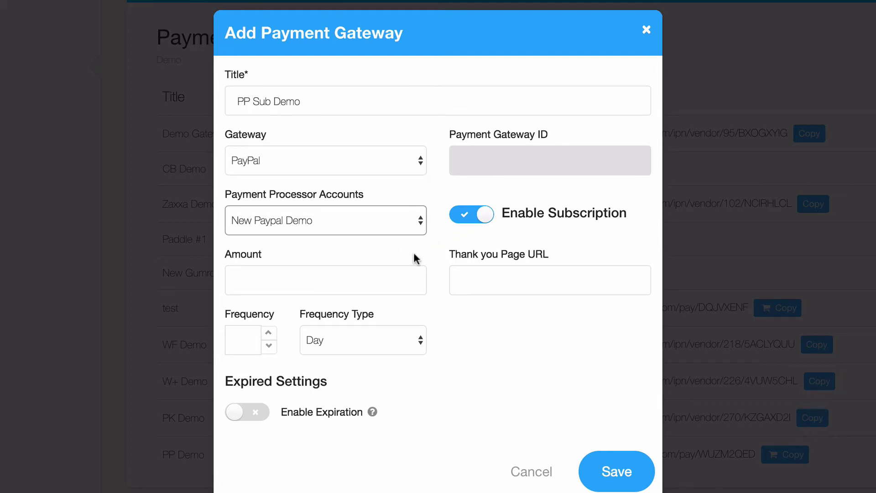
click(343, 282)
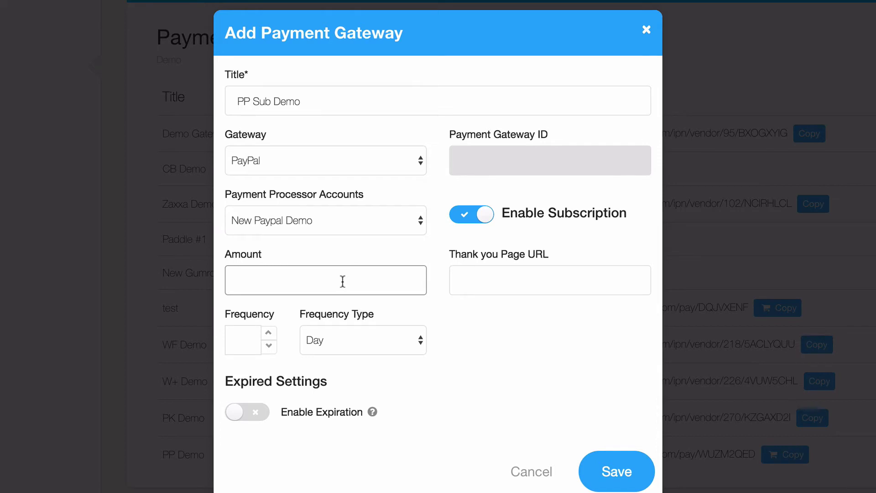
text(47.00)
click(470, 280)
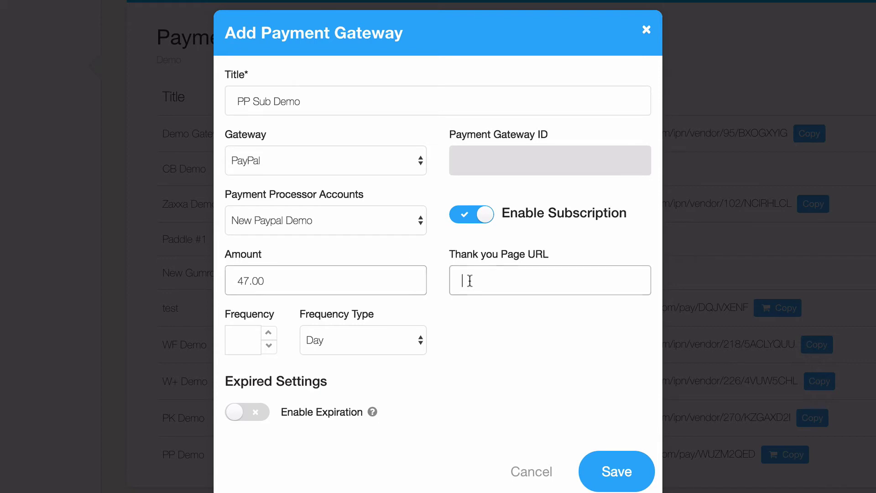
text(https)
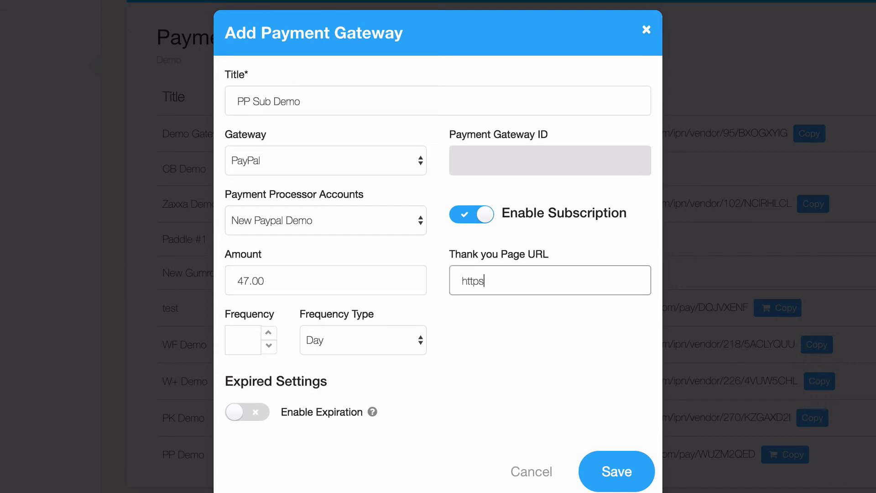
text(://produc)
text(tdyno.)
text(com/thank)
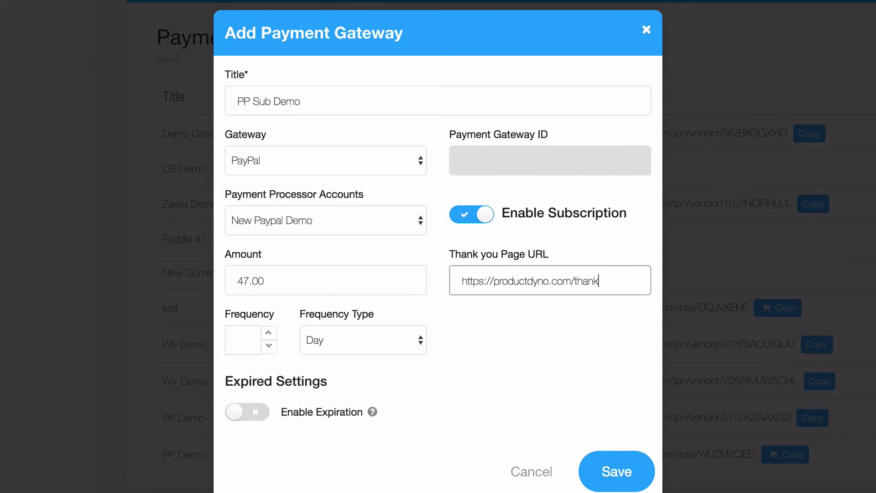
text(-y)
text(ou)
click(533, 338)
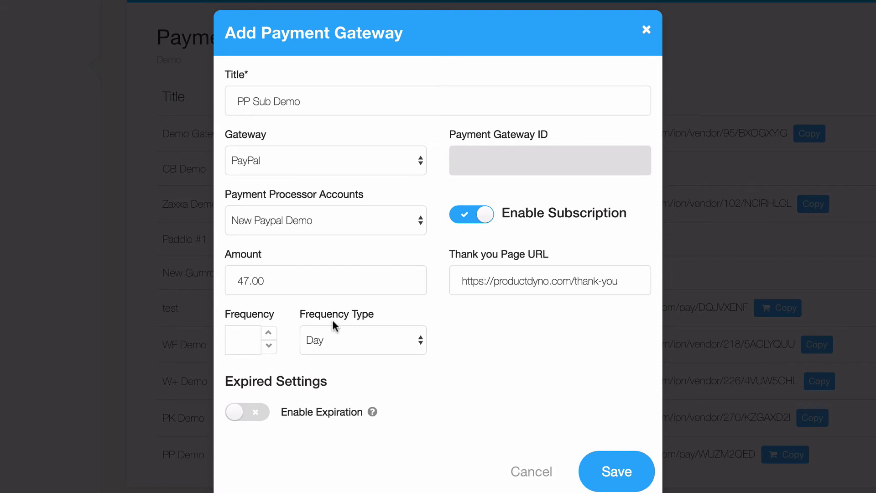
Set the subscription frequency to every 3 months and save the PP Sub Demo gateway.
click(269, 333)
click(417, 343)
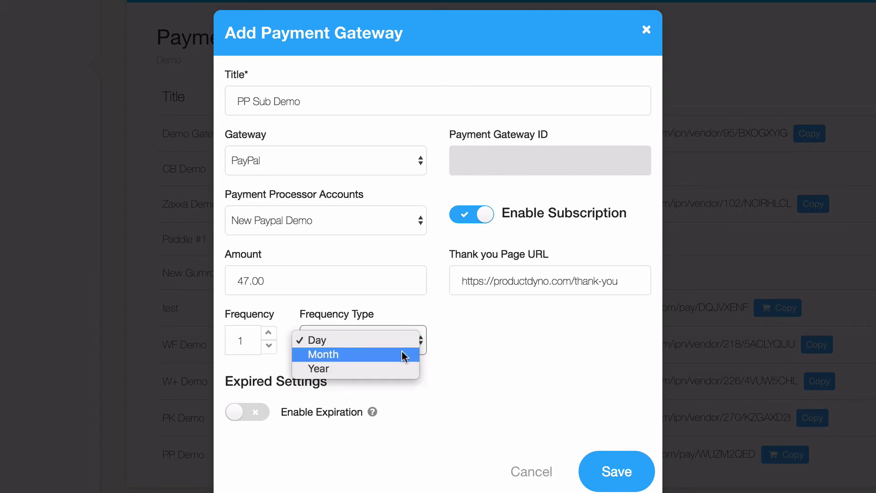
click(404, 355)
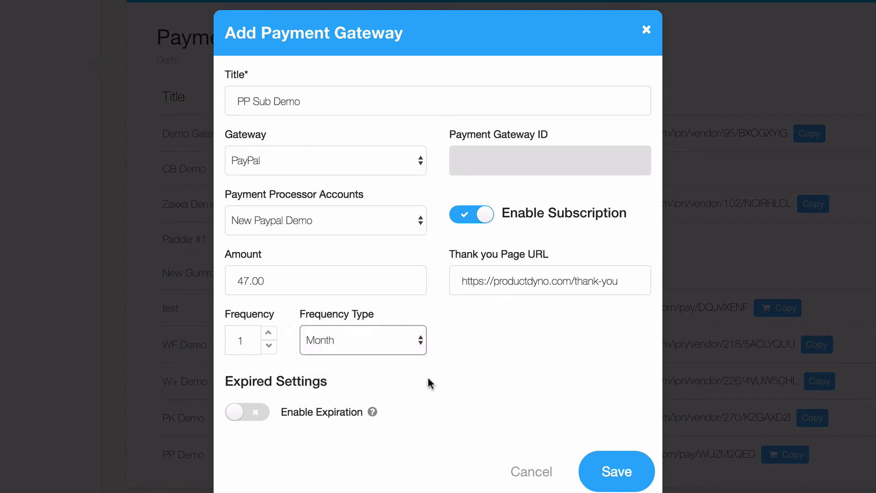
click(411, 345)
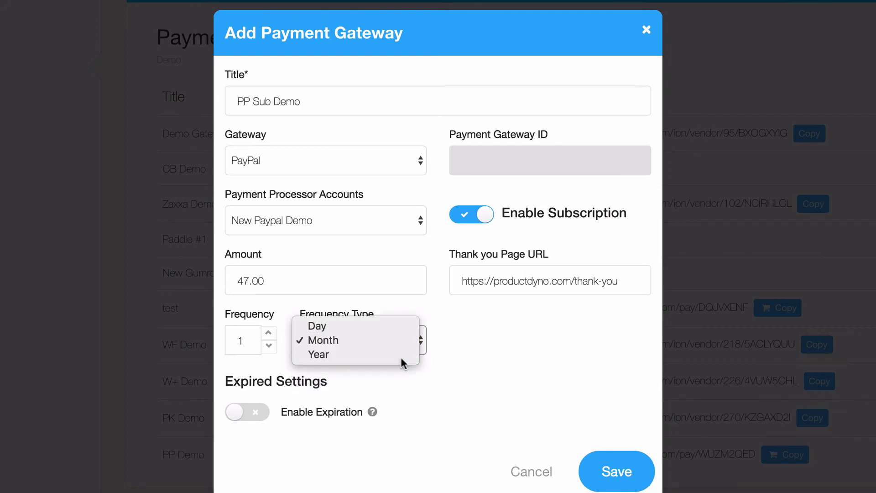
click(402, 356)
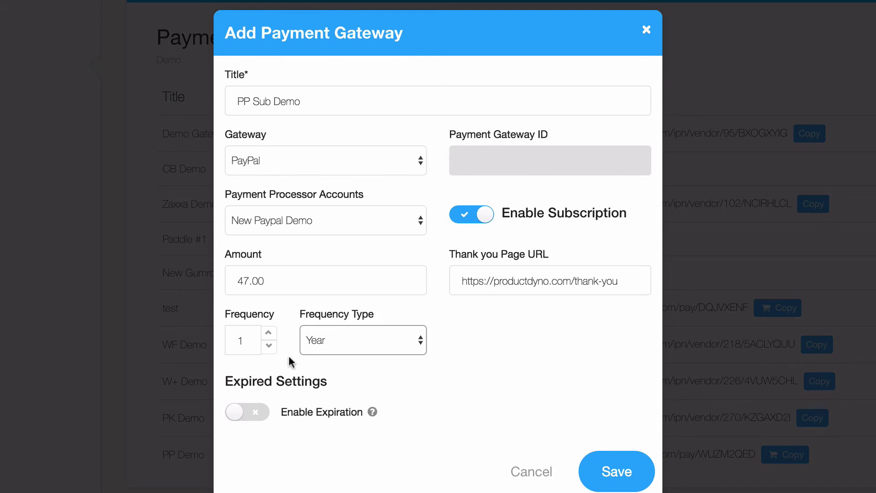
click(269, 333)
click(343, 340)
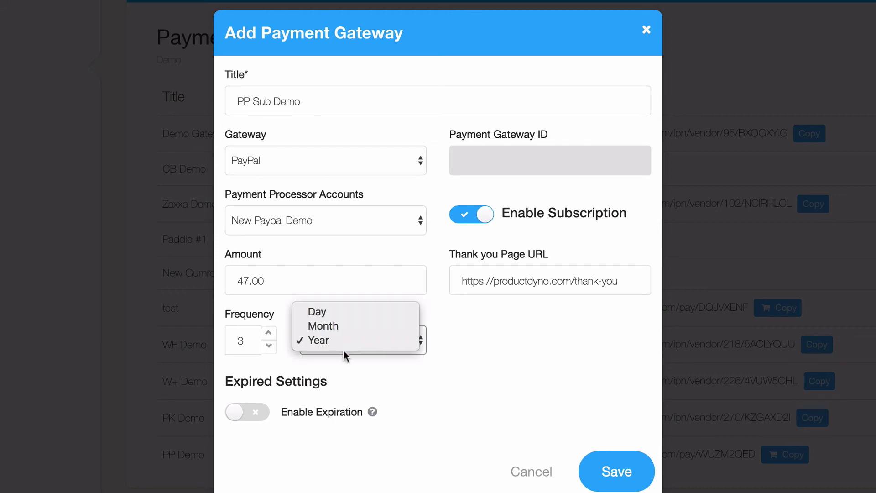
click(346, 327)
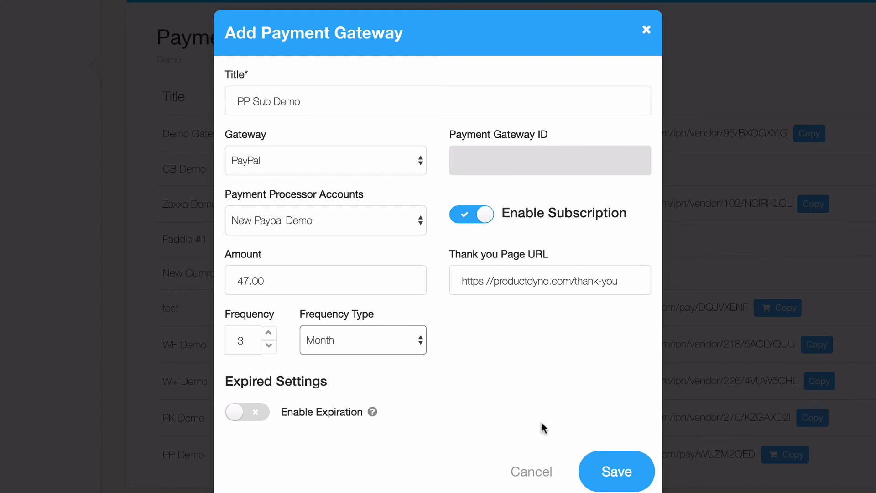
click(609, 473)
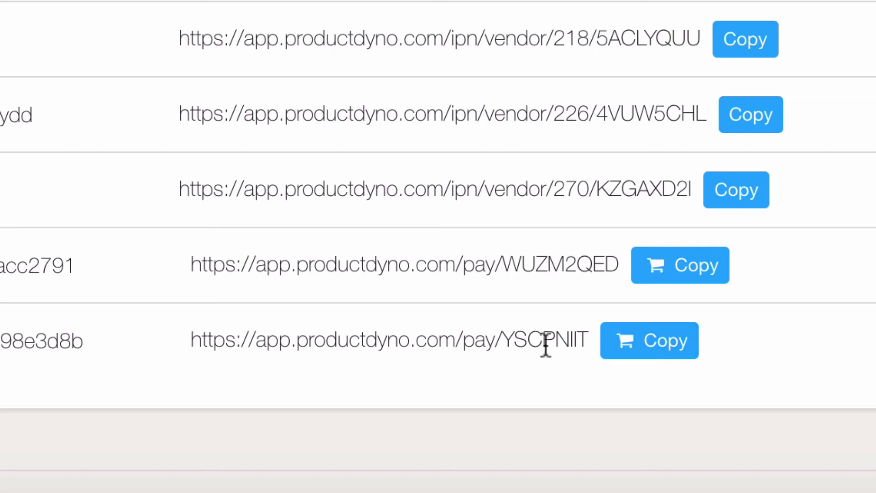
click(670, 350)
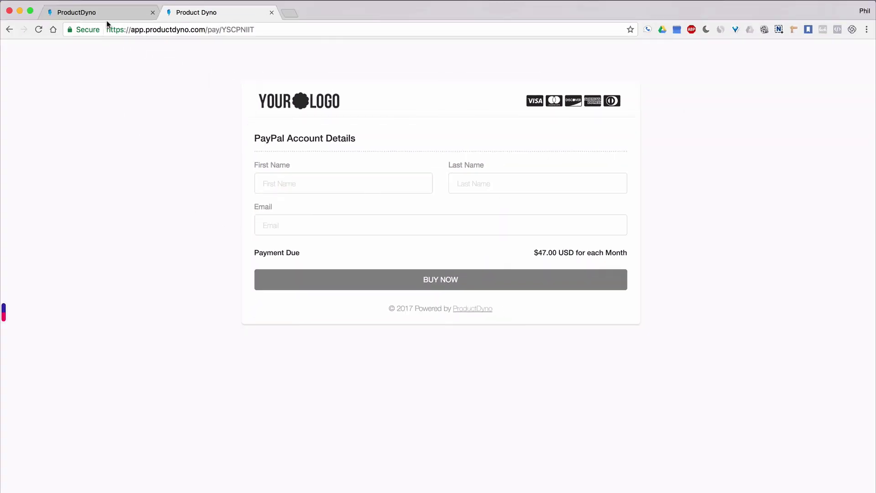
Return from the Demo product's payment gateways to its settings and then the Products list.
click(109, 17)
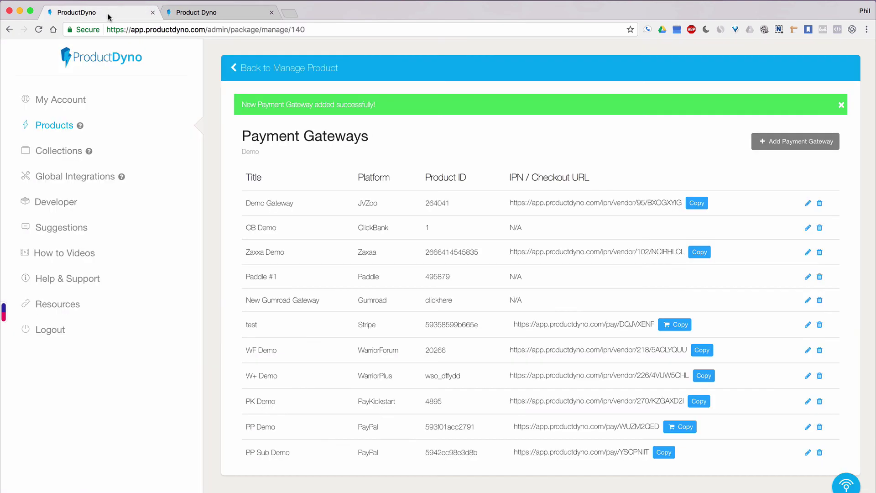
click(285, 69)
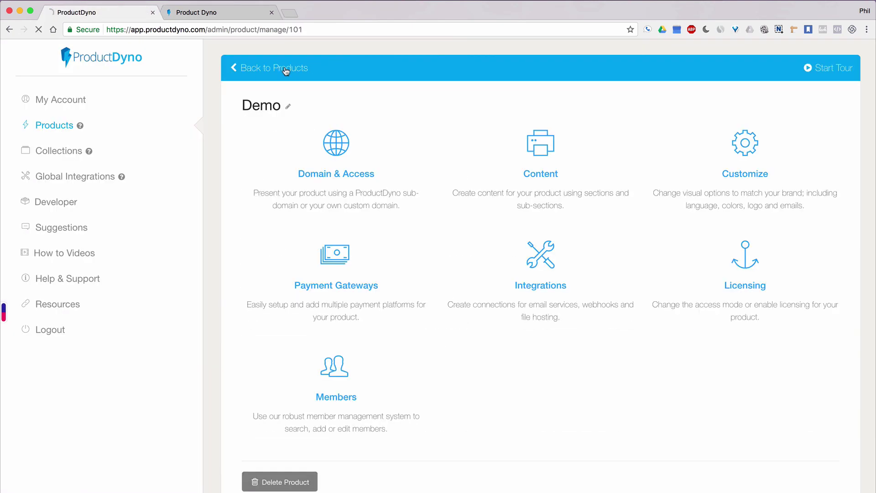
click(285, 69)
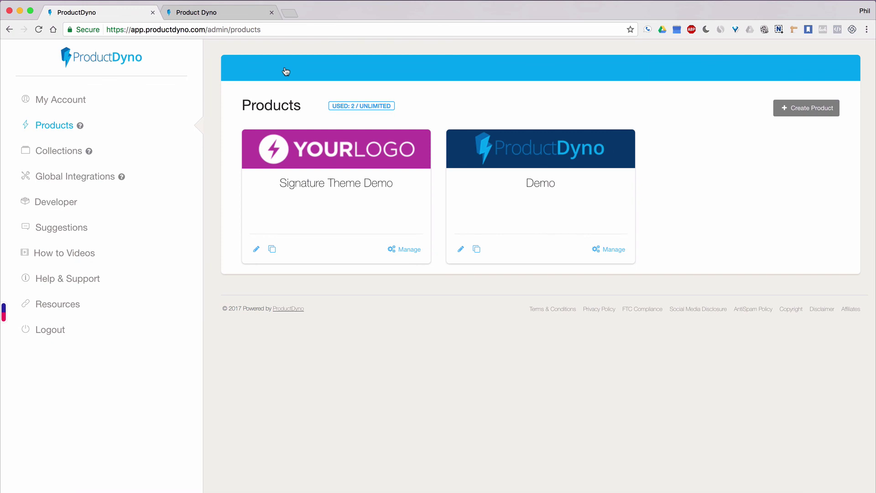